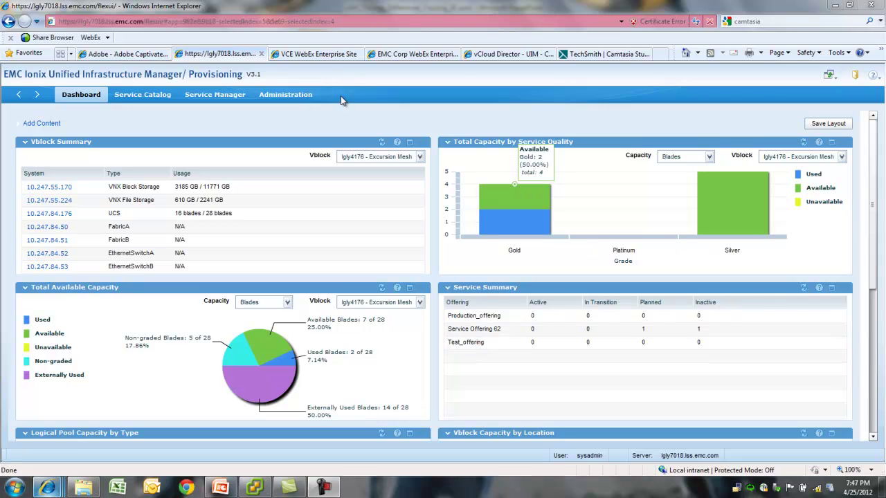
Examine the form for adding a Vblock Series 300 in the Vblock administration and dismiss it without adding anything
click(291, 96)
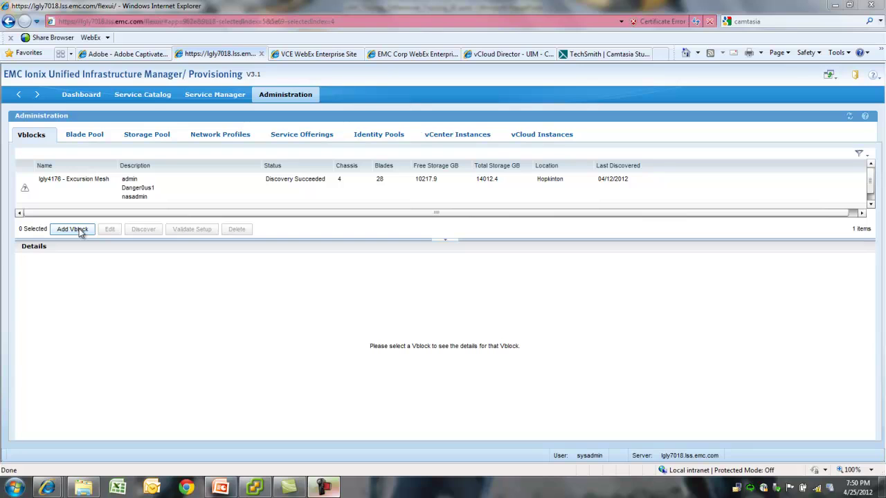
click(79, 230)
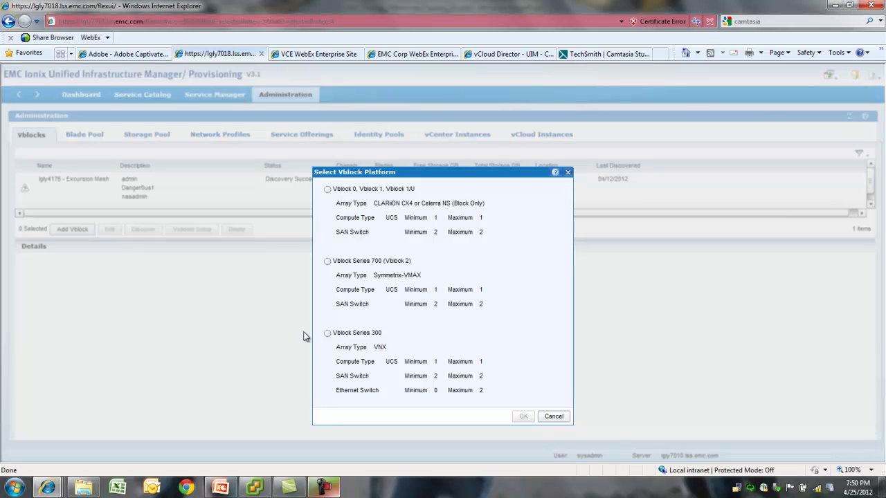
click(328, 335)
click(524, 417)
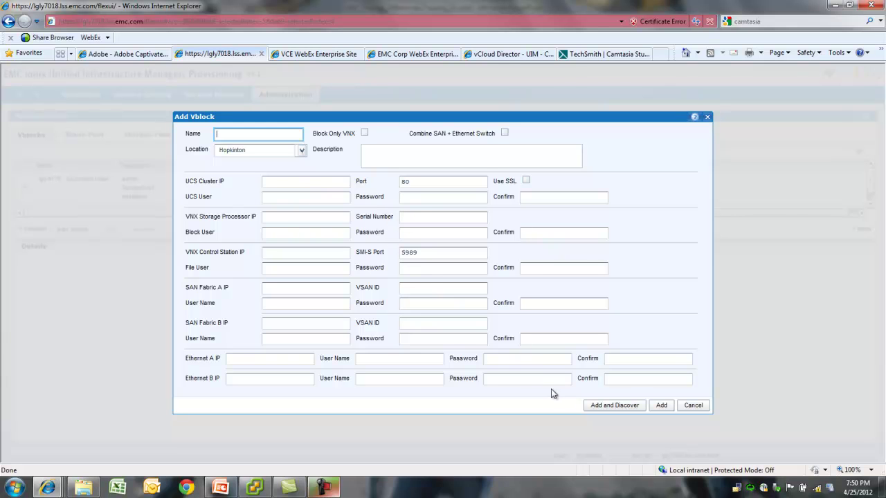
click(693, 405)
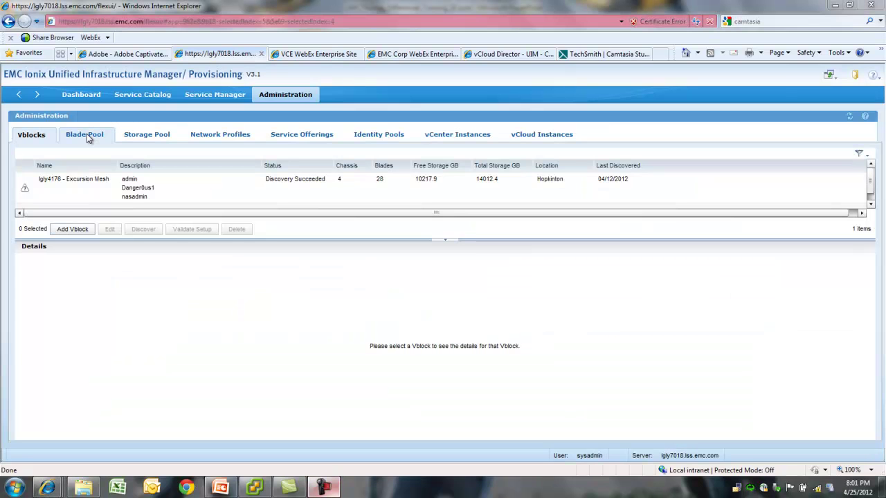
Examine the blades in the blade pool, including their grades
click(88, 136)
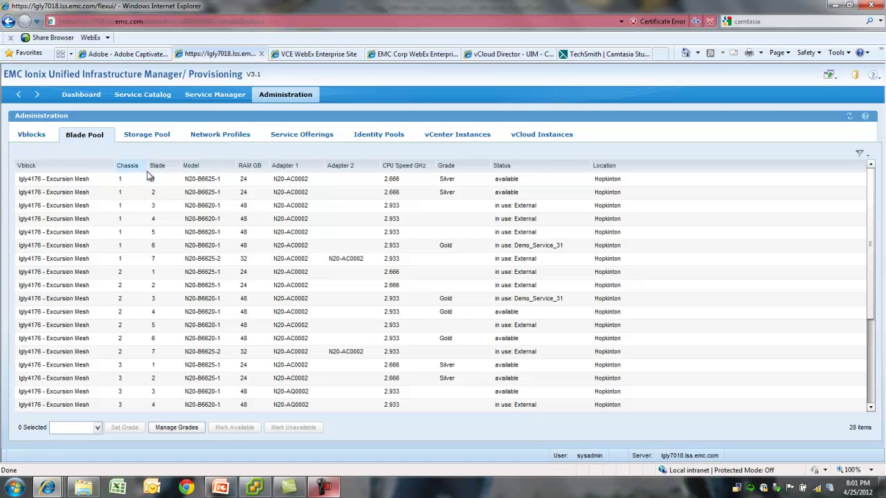
click(454, 171)
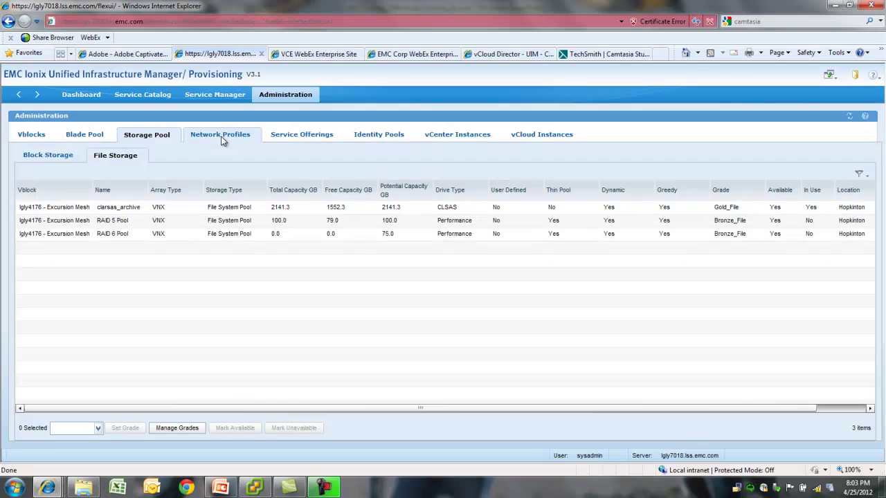
Choose UIM_PRIVATE_VLAN_607 for the Vblock in the network profiles and invoke its Set option
click(220, 137)
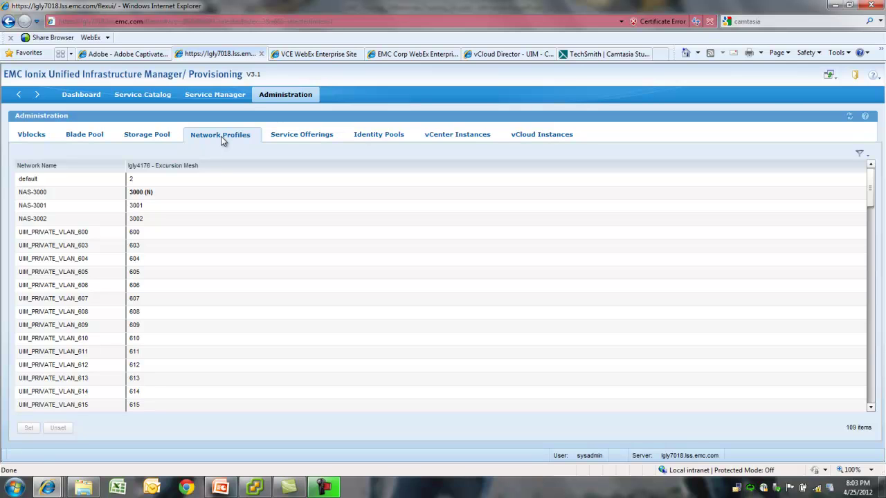
click(134, 300)
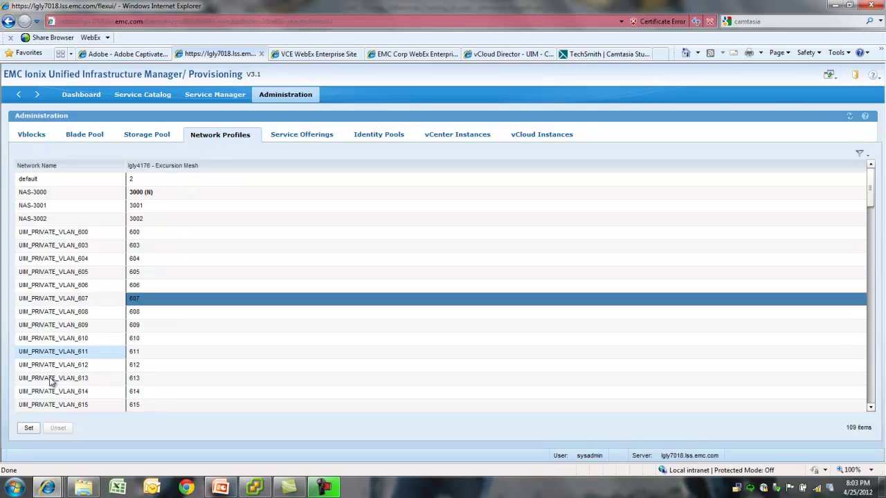
click(29, 428)
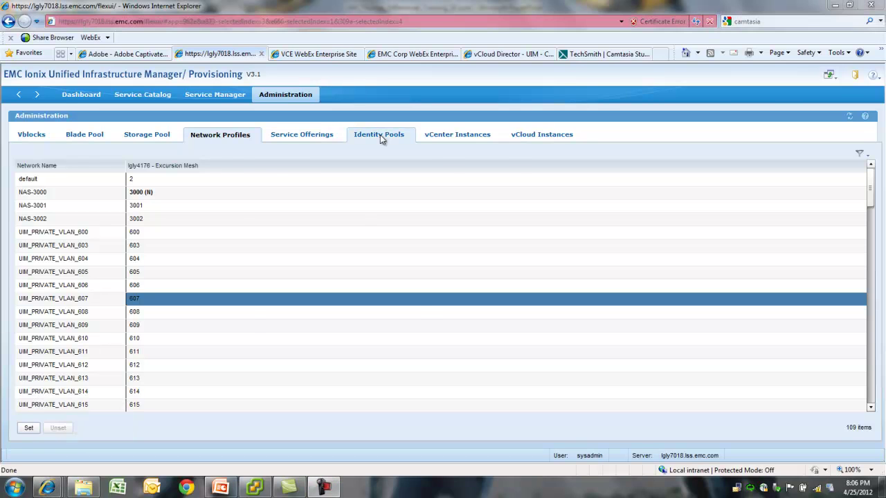
Examine the UUID, MAC and IP identity pools, including the form for adding a MAC range, which is cancelled
click(380, 137)
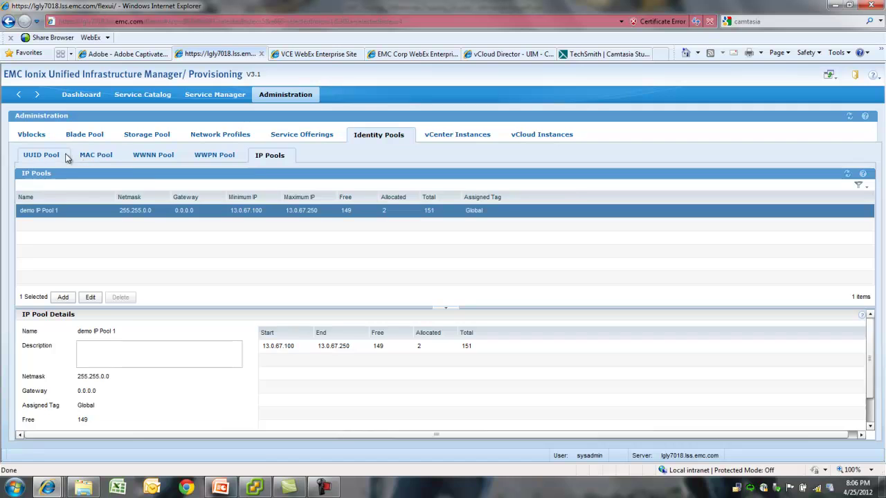
click(43, 156)
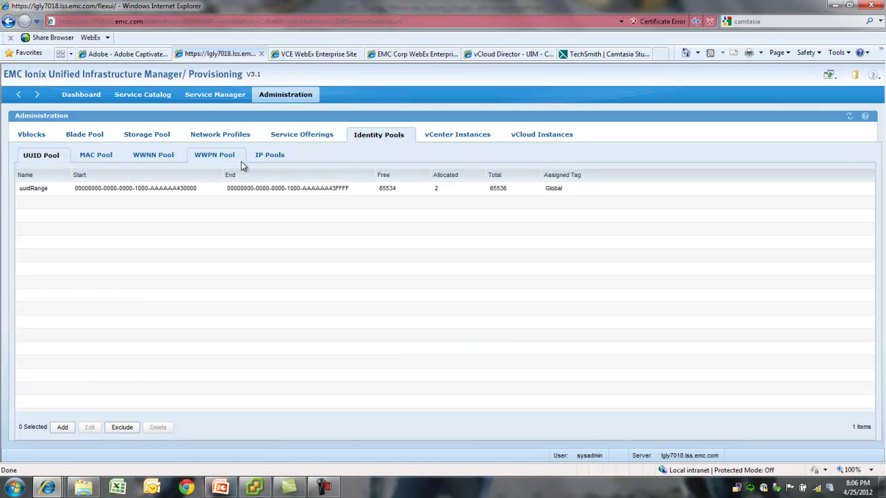
click(197, 194)
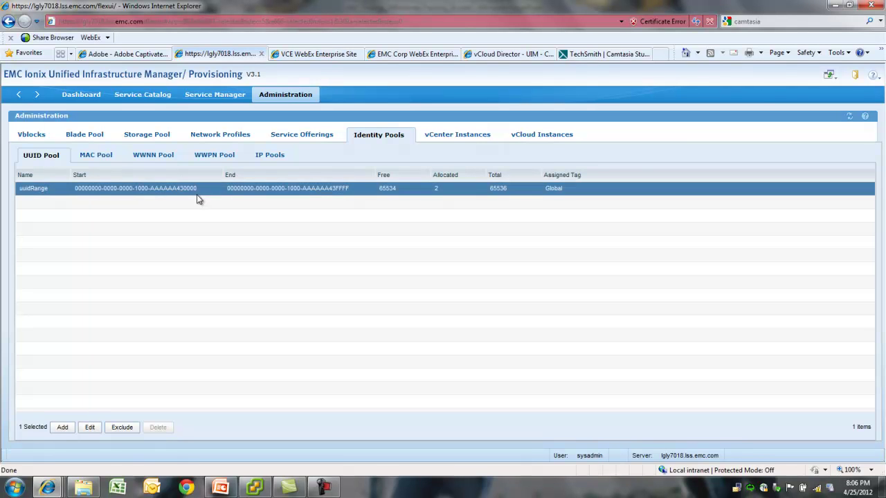
click(101, 157)
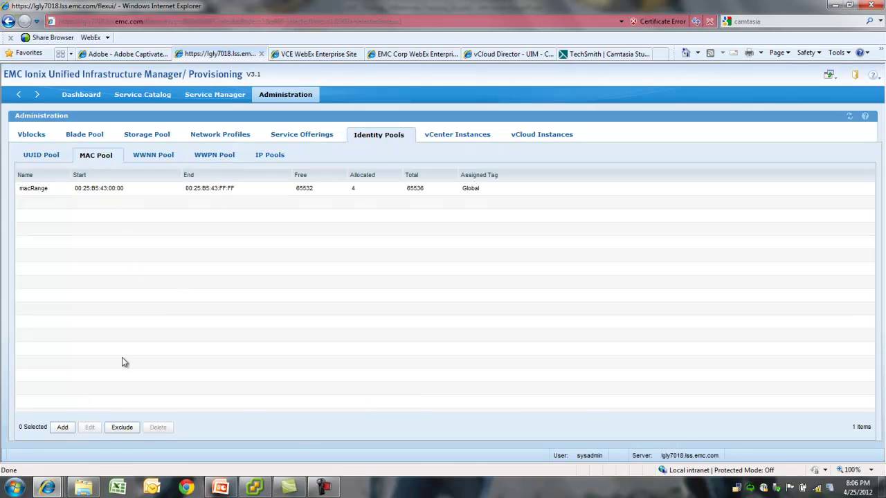
click(62, 428)
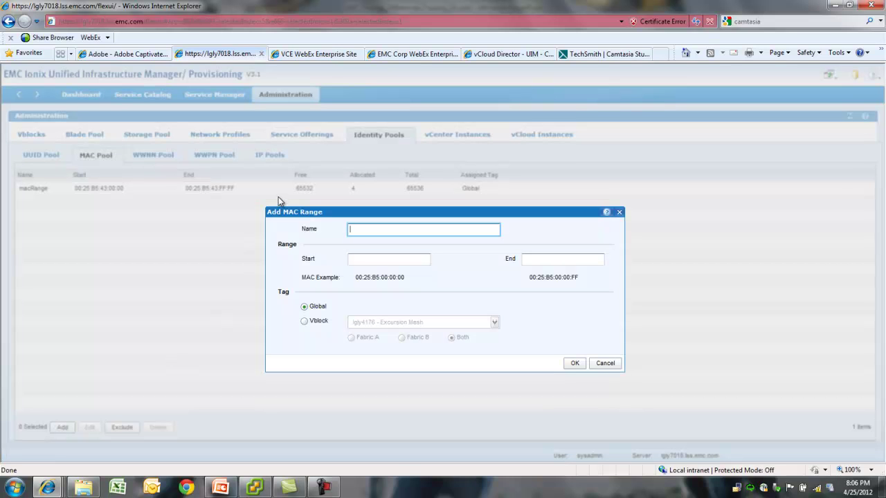
click(605, 362)
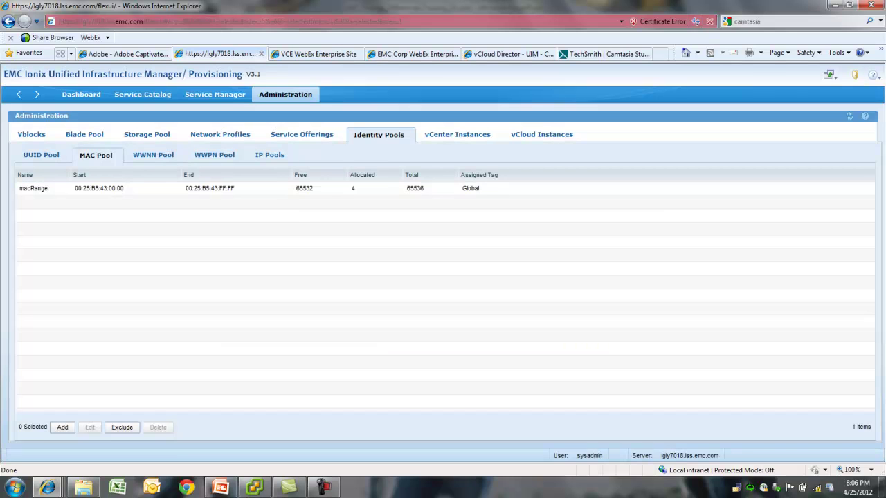
click(271, 159)
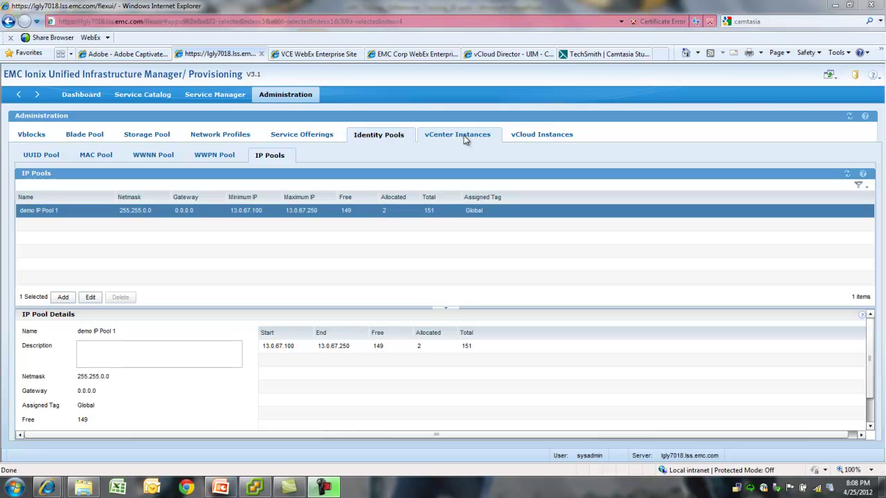
View the registered vCenter instances and vCloud instances
click(463, 136)
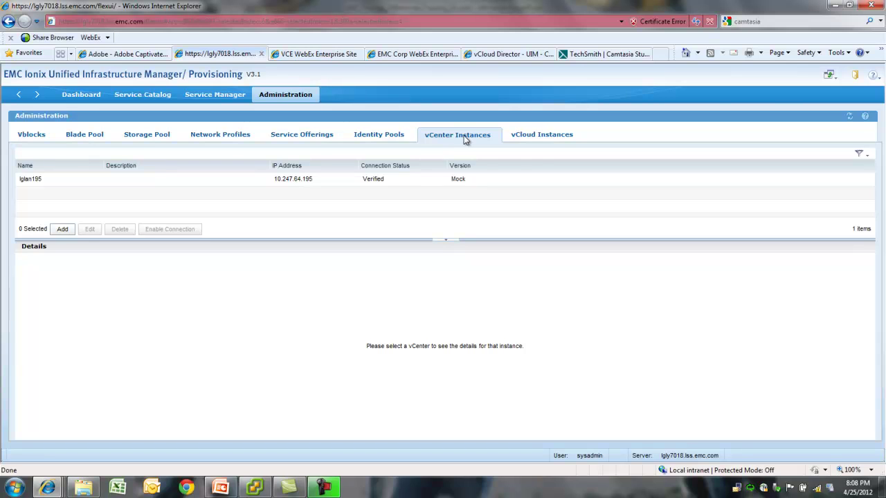
click(539, 134)
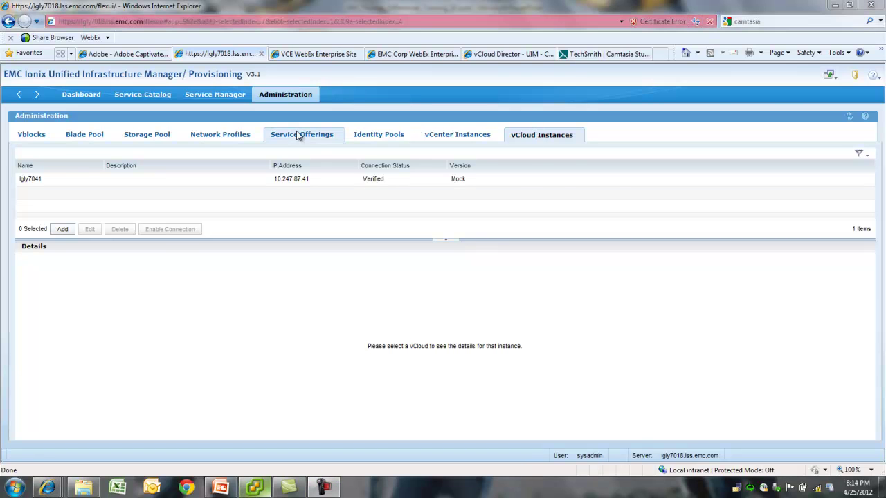
Open Test_offering in the service offerings editor and examine its general, server and storage settings, including the Silver blade limits
click(296, 133)
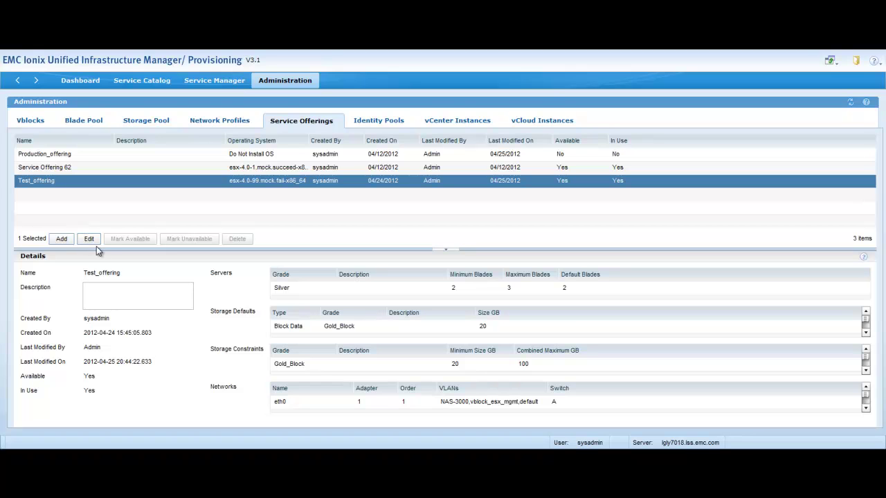
click(91, 240)
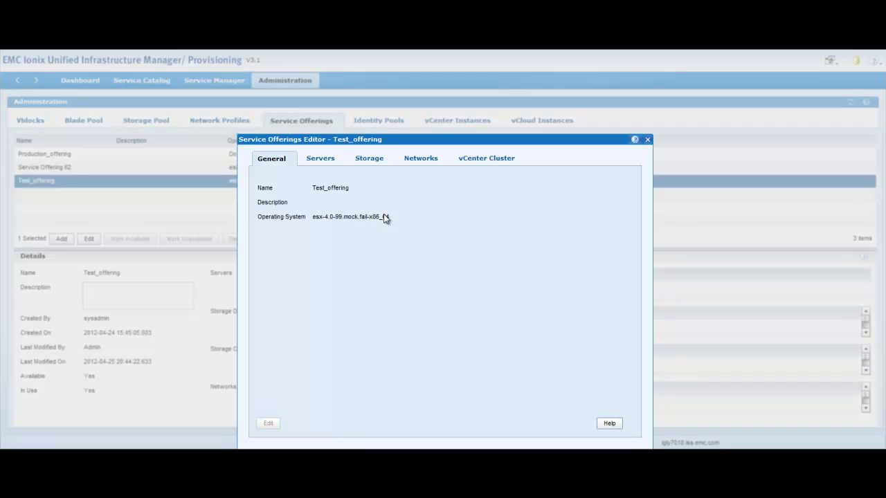
click(320, 161)
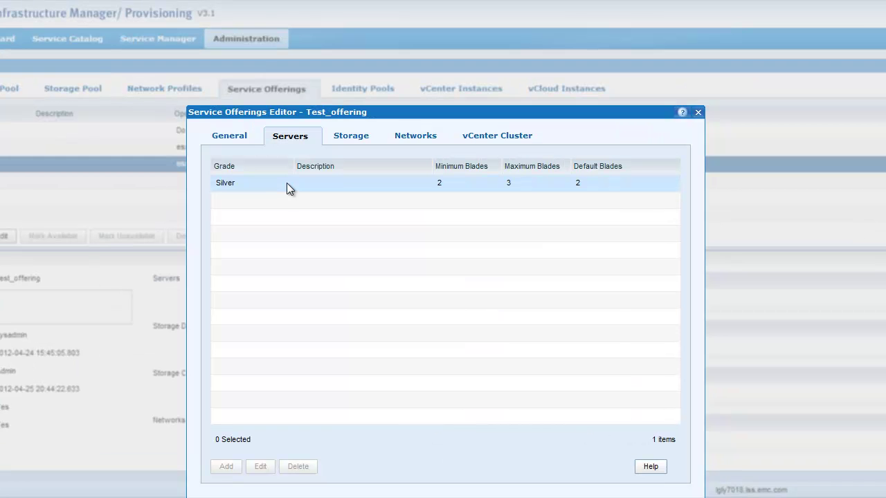
click(286, 183)
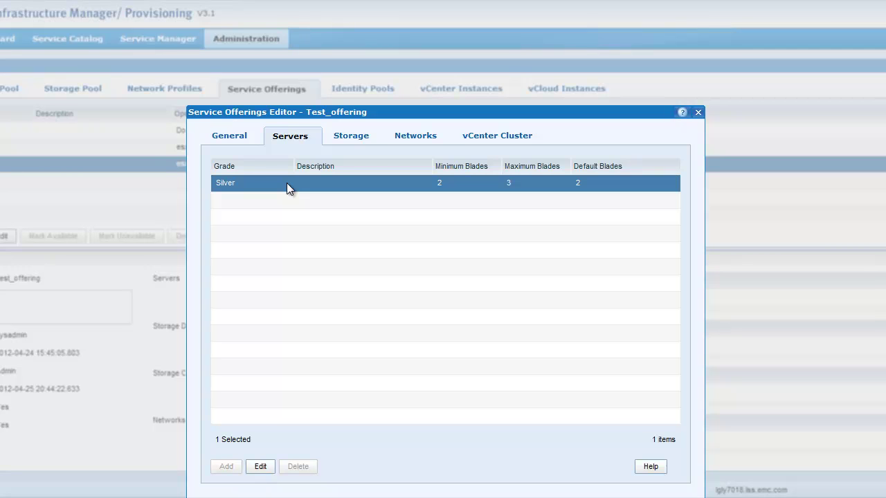
click(350, 137)
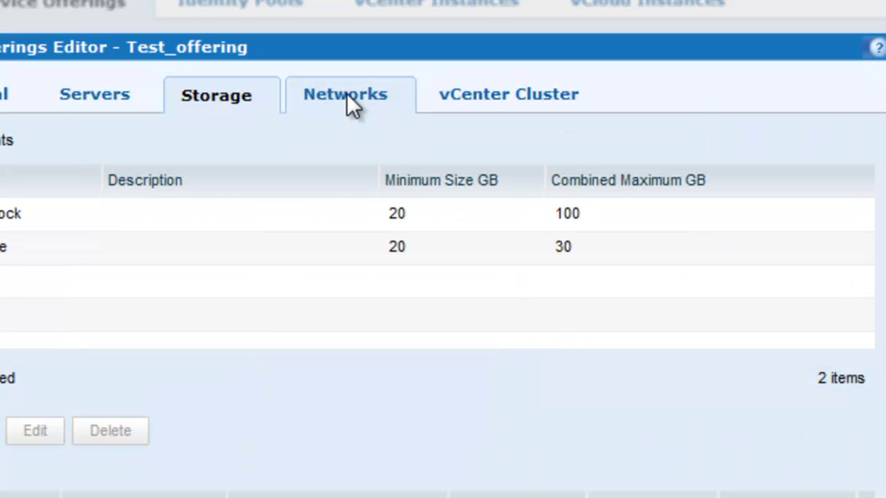
Examine the networks of Test_offering and the editable profile settings of eth0, including its MTU
click(416, 137)
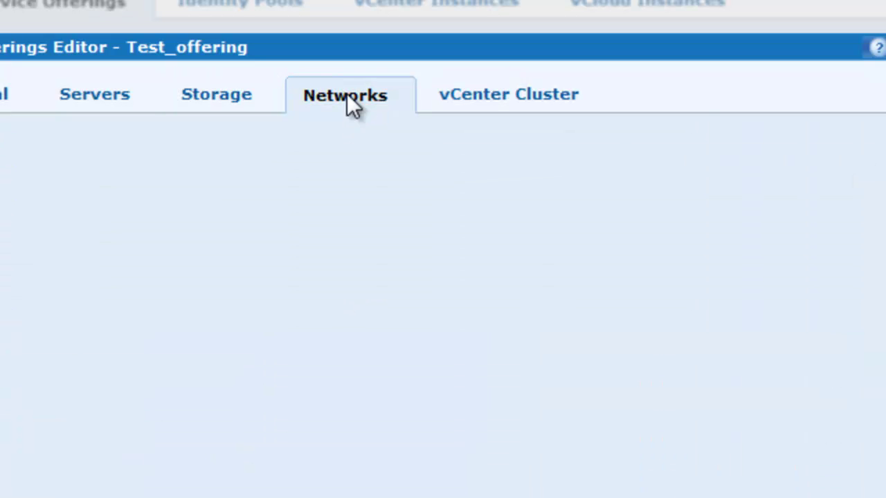
click(236, 194)
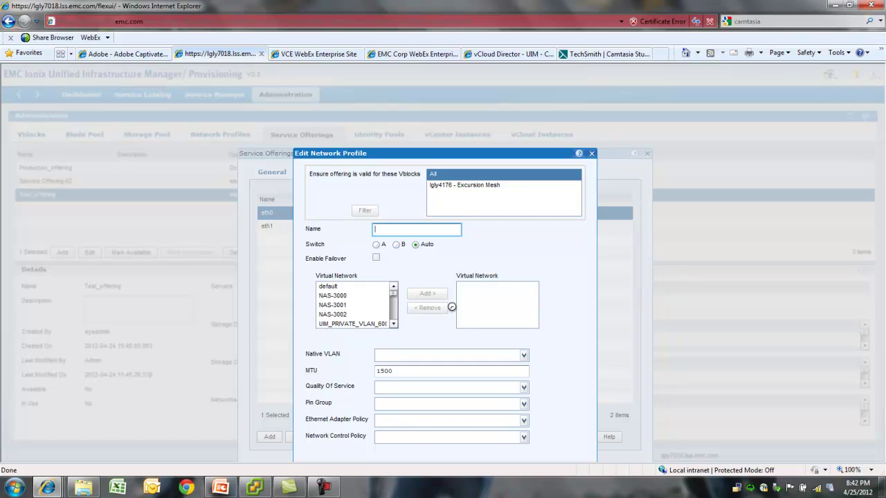
click(417, 372)
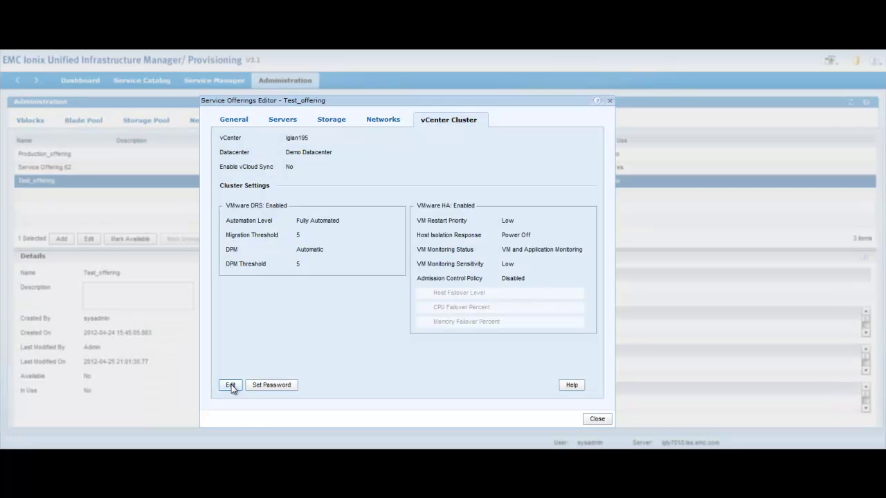
Open the vCenter cluster settings of Test_offering for editing and inspect the available vCenter choices
click(231, 386)
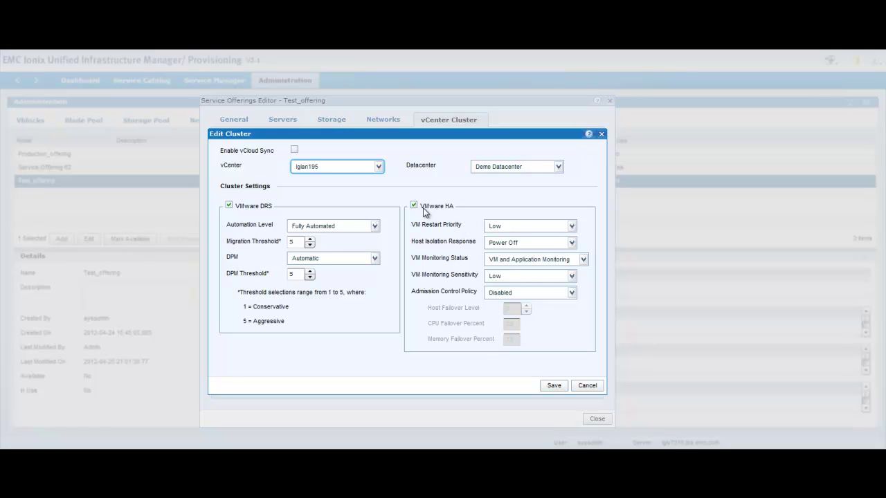
click(379, 168)
click(379, 168)
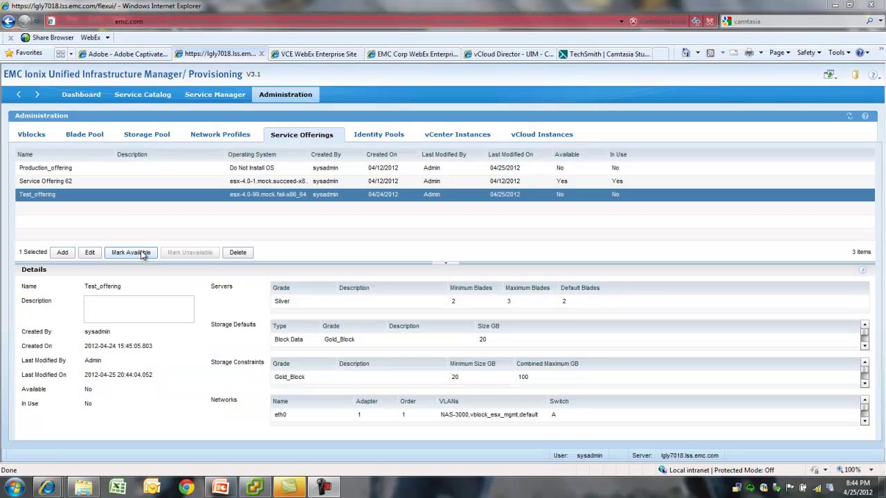
Mark Test_offering as available and select it in the service catalog
click(142, 253)
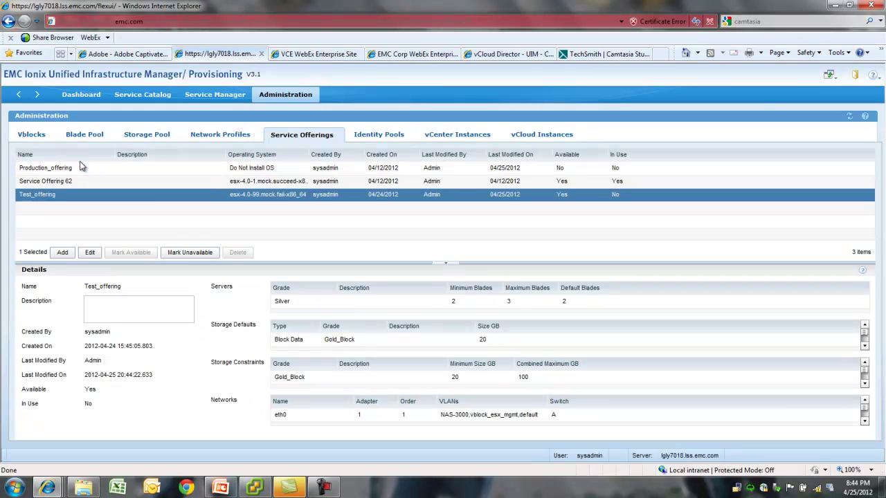
click(143, 95)
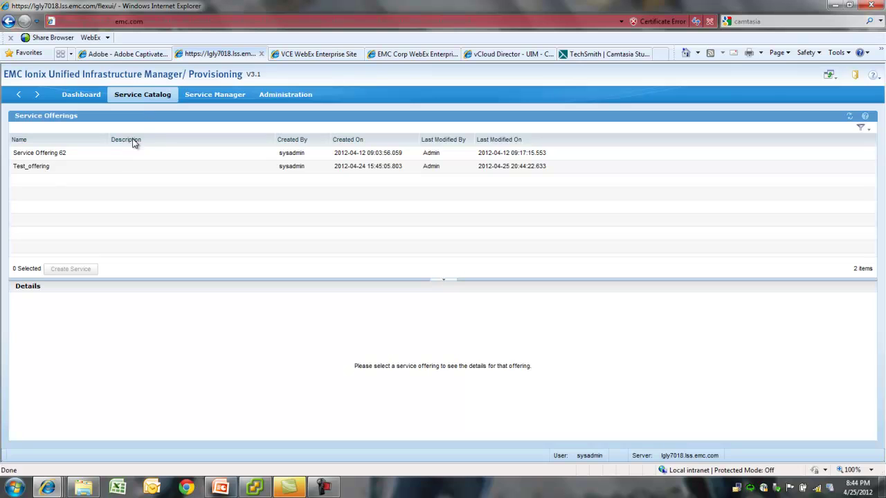
click(105, 167)
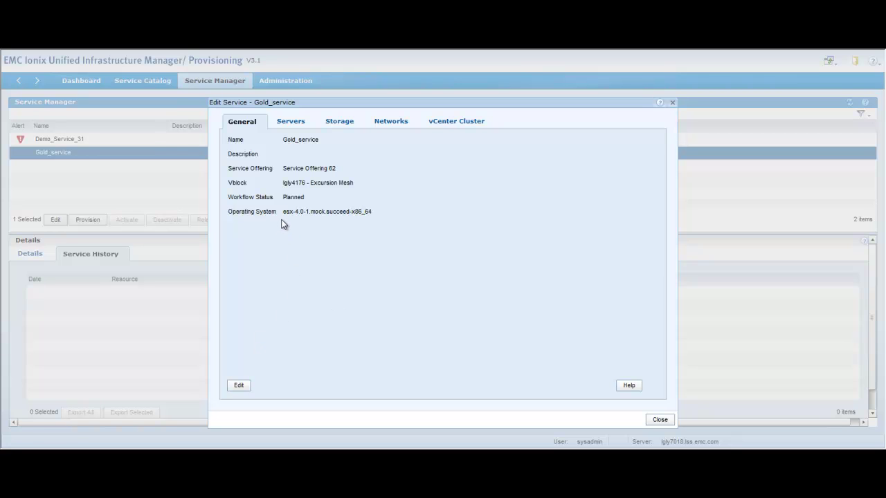
Add two Gold servers with the host name host1 to Gold_service
click(291, 123)
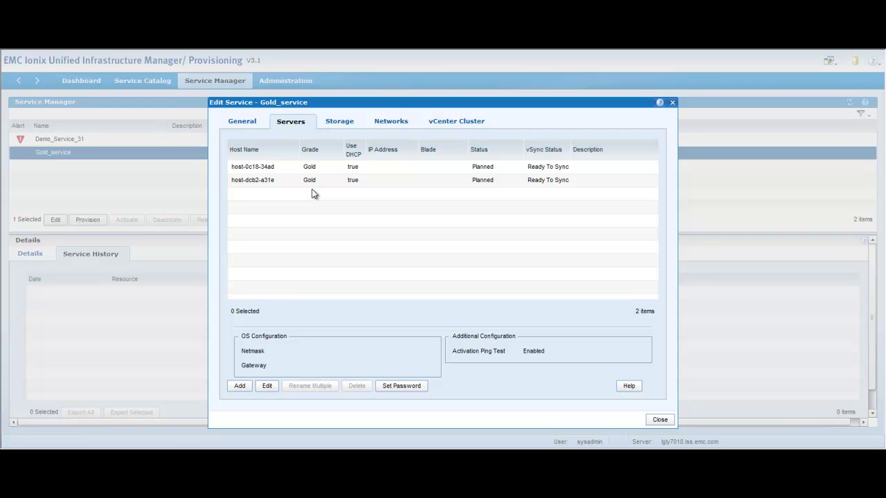
click(239, 386)
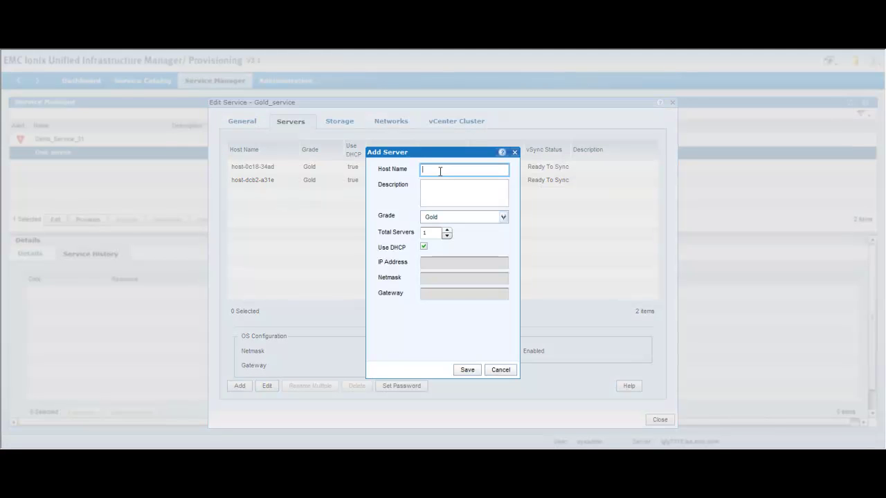
text(host1)
click(447, 230)
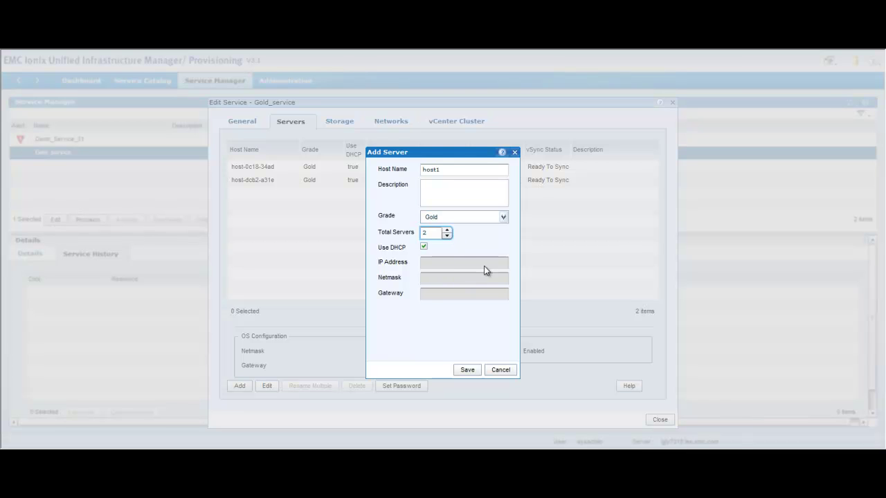
click(467, 370)
Open the file storage of Gold_service for editing, review its settings and save them
click(340, 123)
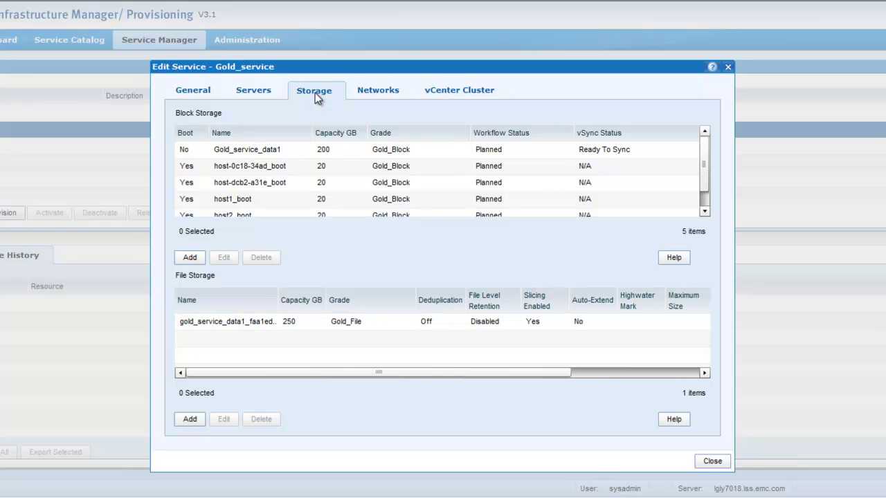
click(234, 328)
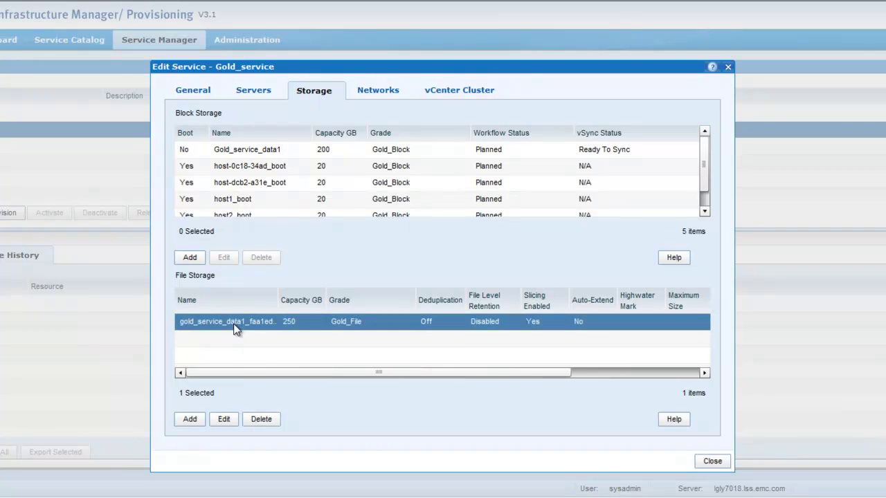
click(191, 420)
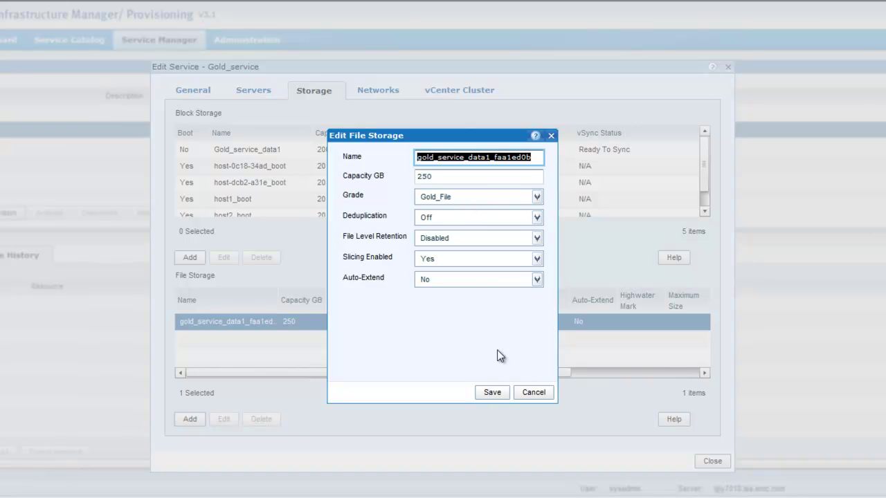
click(493, 391)
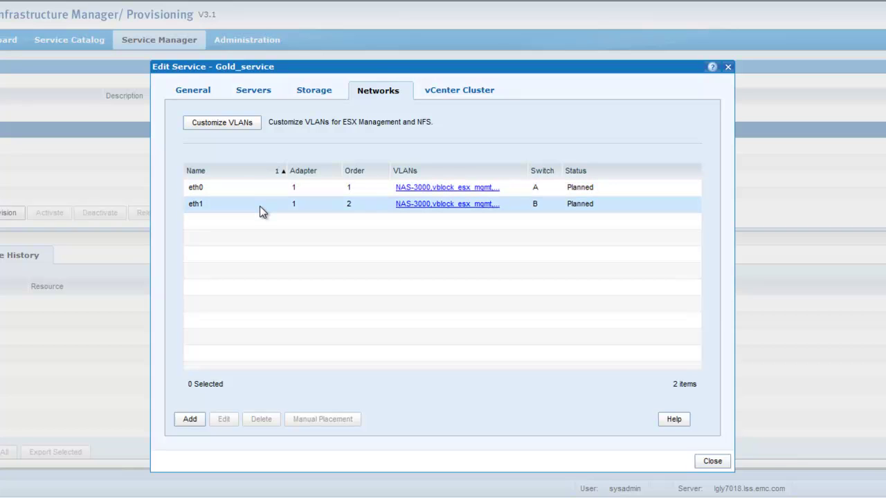
Inspect the VLAN customization of Gold_service, including the available NFS VLAN choices, and leave it without changes
click(231, 124)
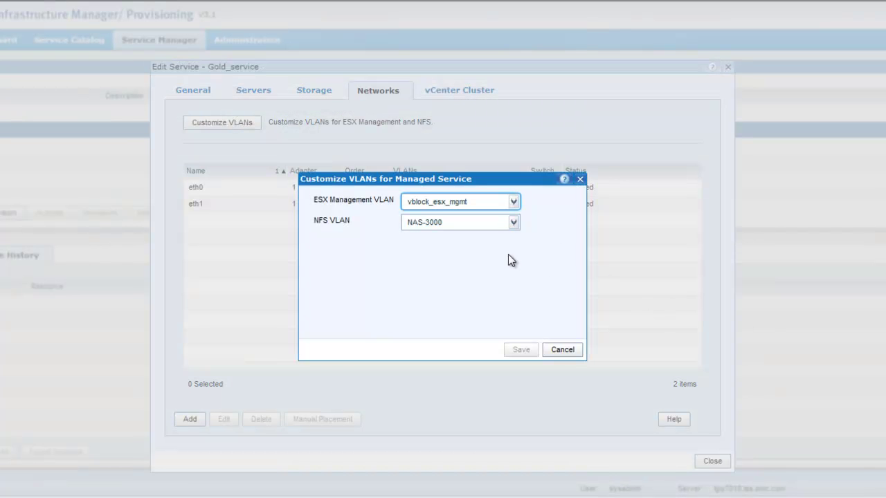
click(514, 221)
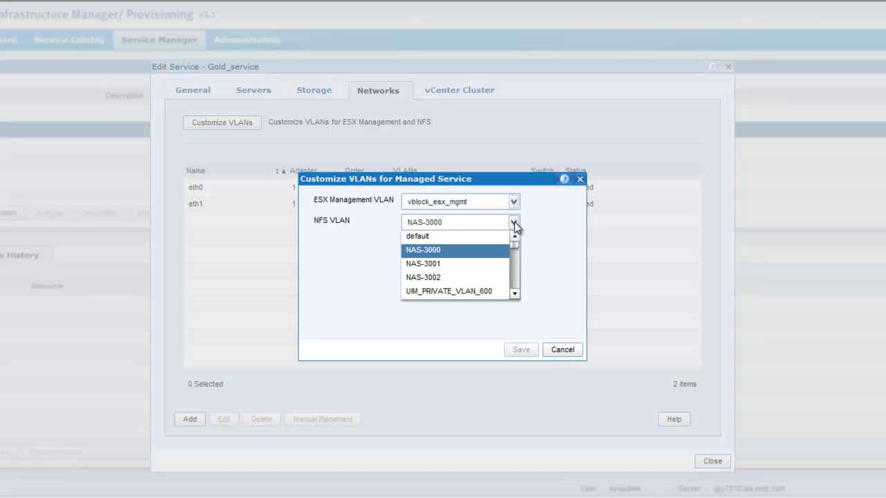
click(514, 222)
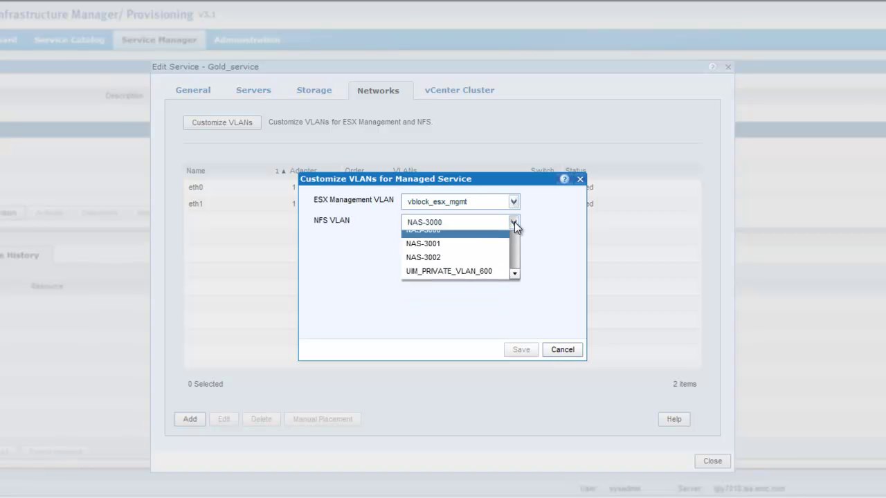
click(568, 351)
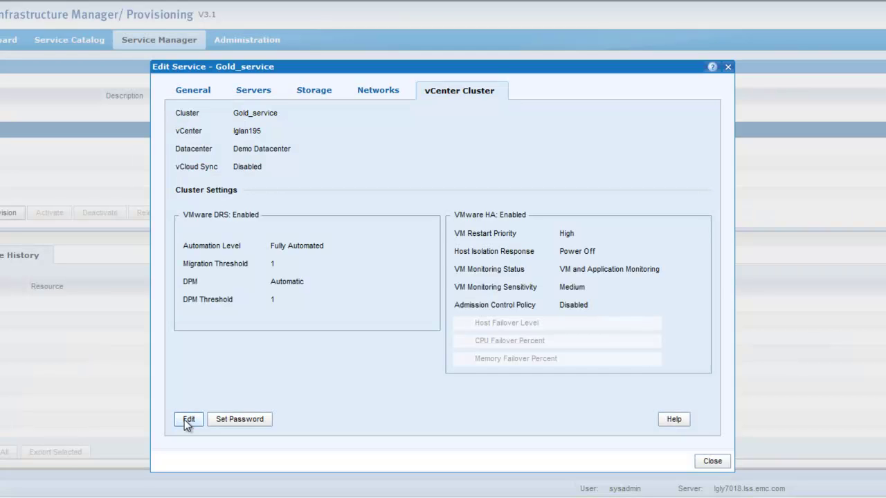
Open the vCenter cluster settings of Gold_service for editing, and provision the service
click(188, 420)
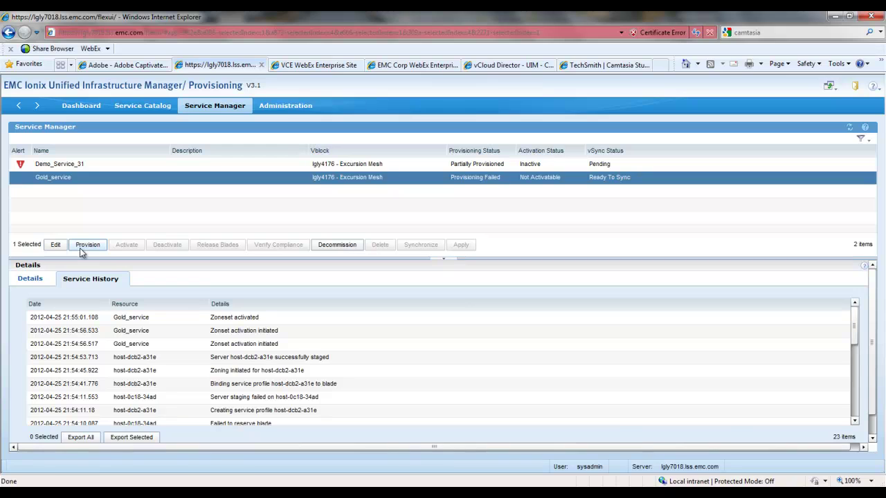
click(81, 247)
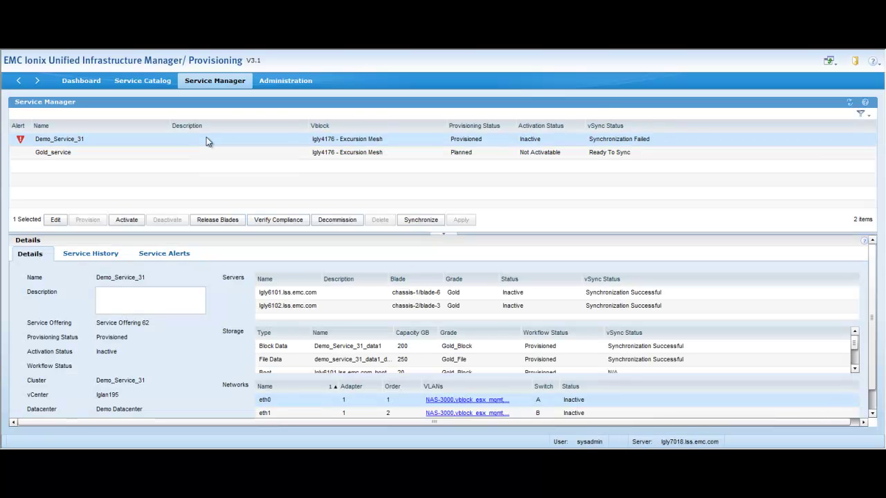
Add a 20 GB Gold_File file storage named Demo_Service_31_file1 to Demo_Service_31 and check it in the service's storage details
click(55, 219)
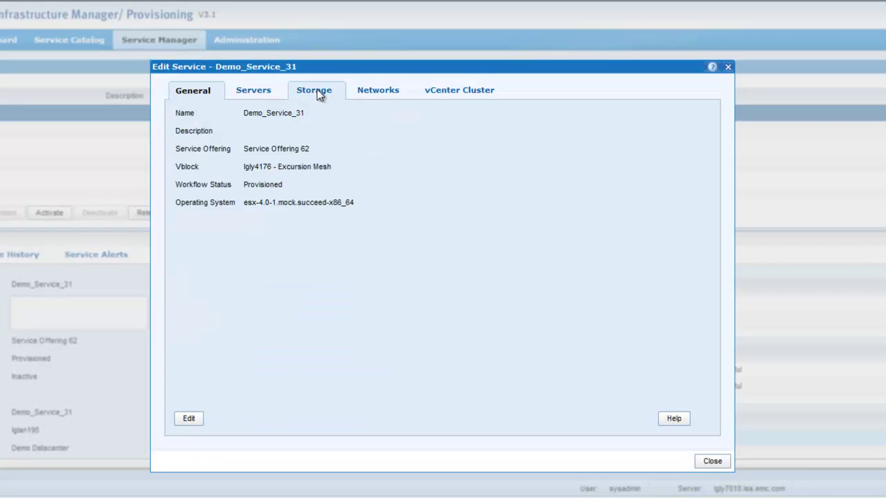
click(318, 92)
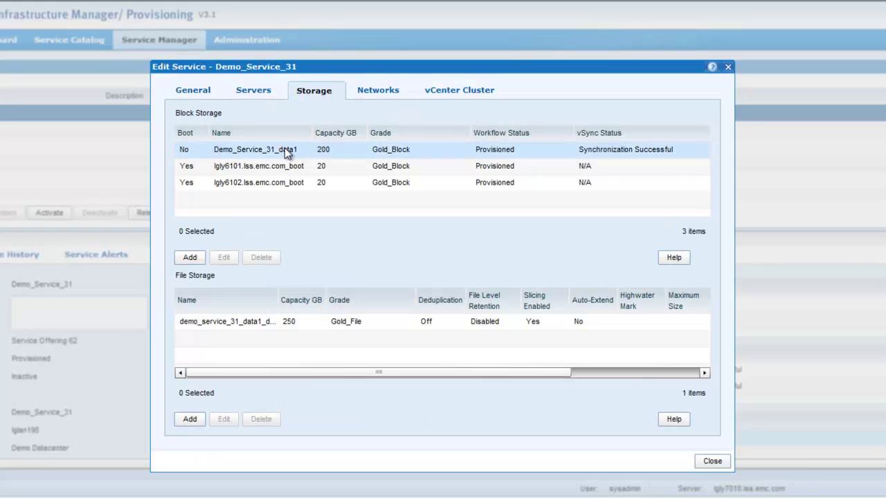
click(304, 326)
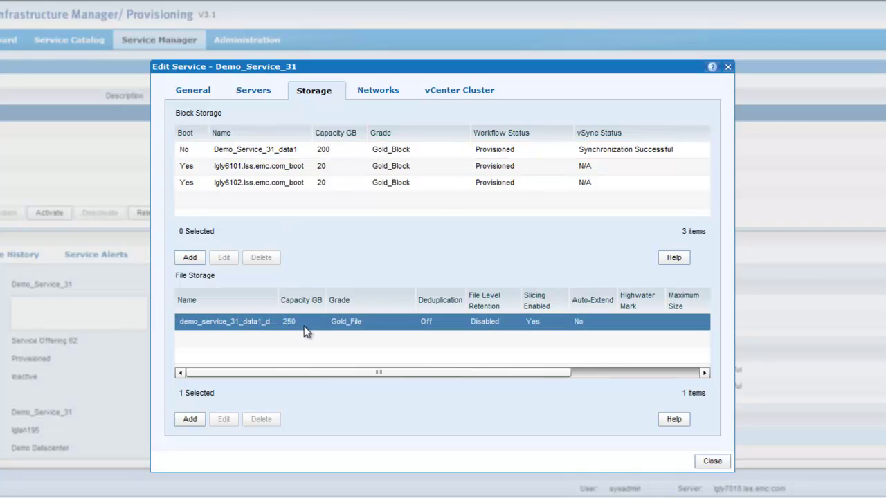
click(189, 420)
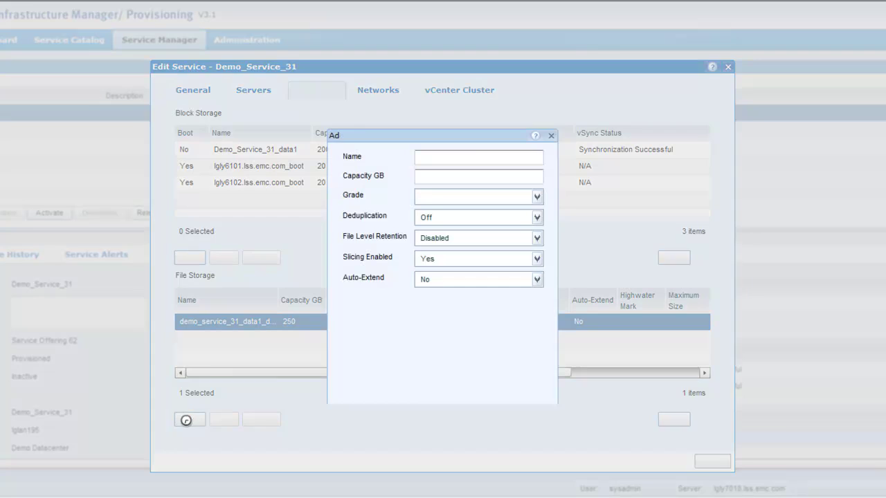
click(445, 179)
text(20)
click(495, 388)
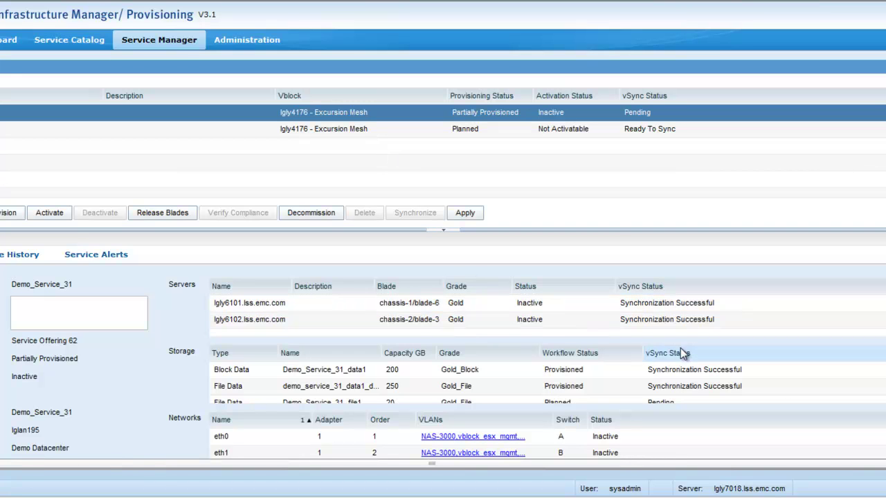
scroll(477, 384, down, 1)
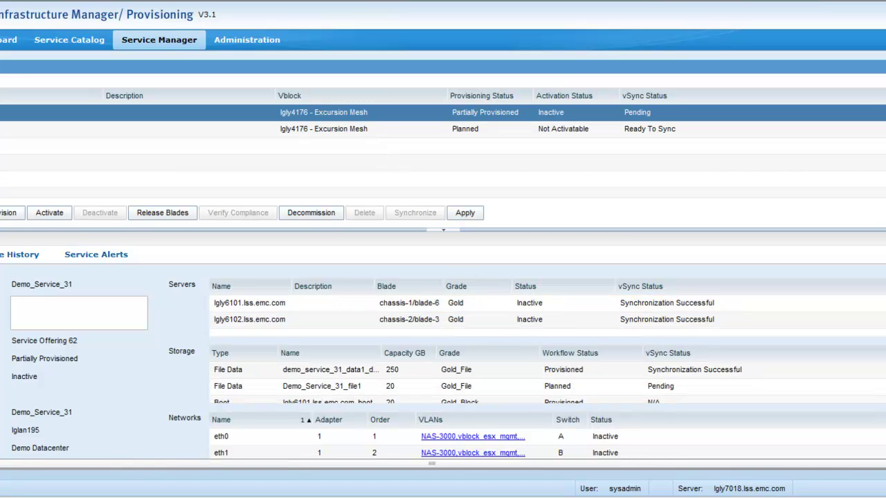
click(605, 367)
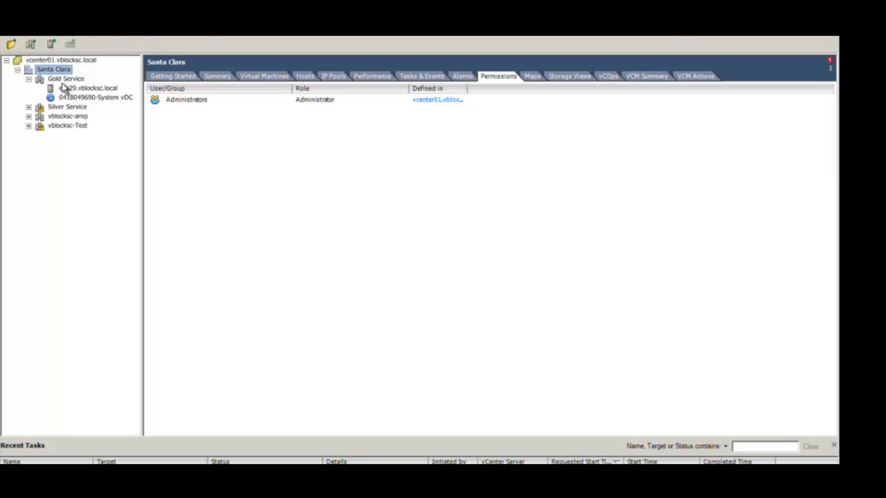
Switch to vCenter and examine the Gold Service cluster, its host esx29.vblocksc.local and its System vDC resource pool
click(63, 80)
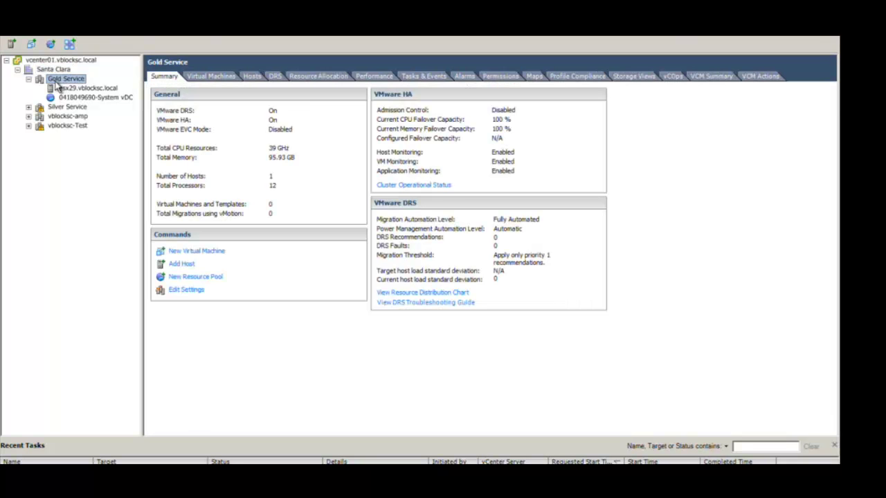
click(90, 89)
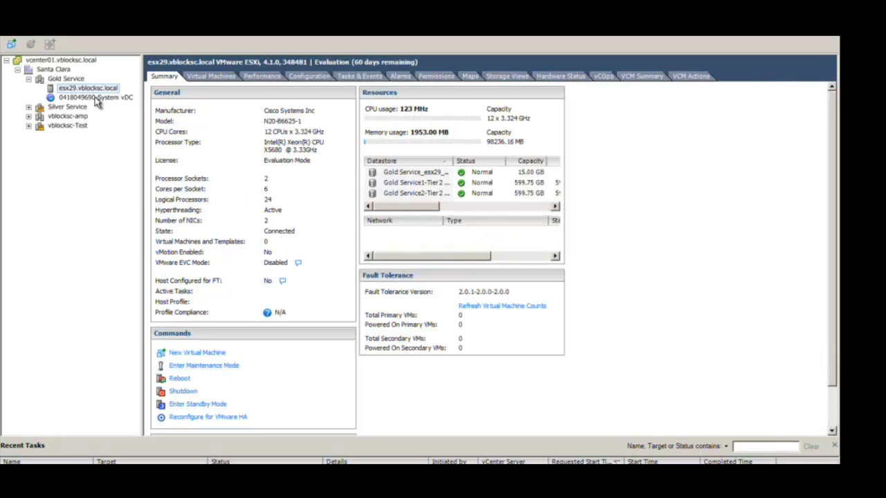
click(97, 98)
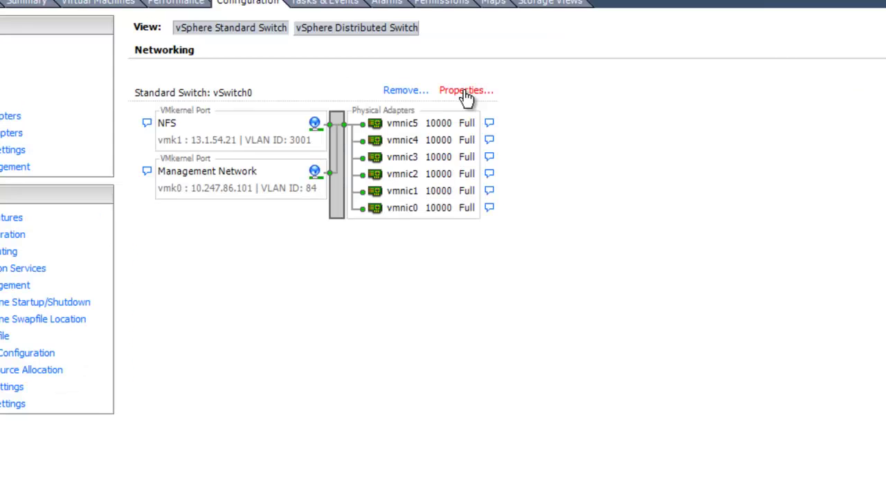
Examine the vSwitch0 networking and the NFS datastores of host lgly6101.lss.emc.com
click(512, 155)
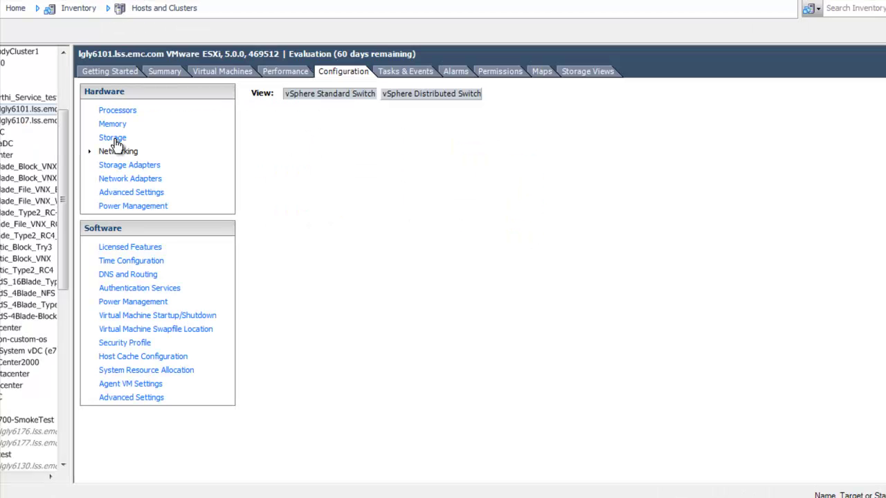
click(114, 138)
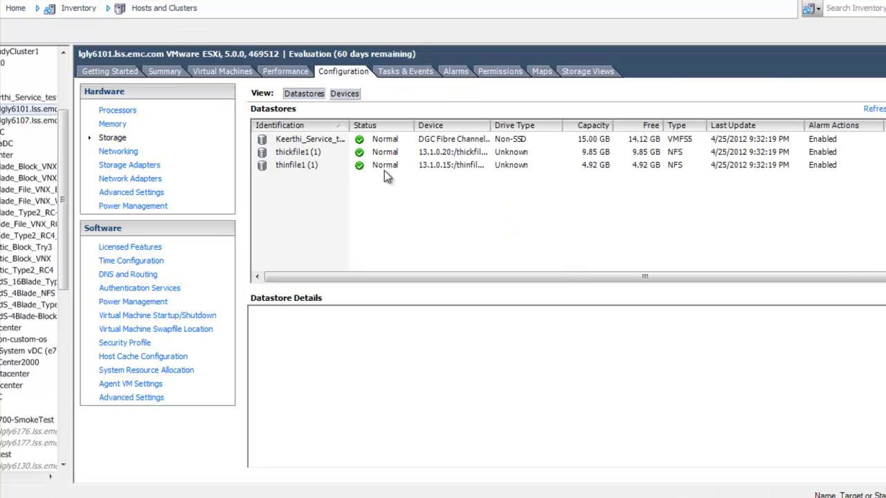
click(676, 153)
click(681, 167)
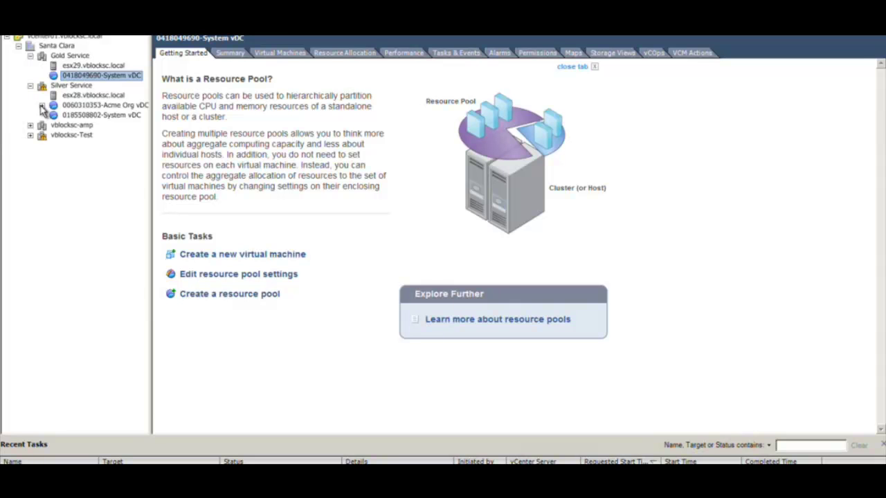
Expand the Acme Org vDC under Silver Service and inspect Gold Service's System vDC and host esx28.vblocksc.local
click(42, 106)
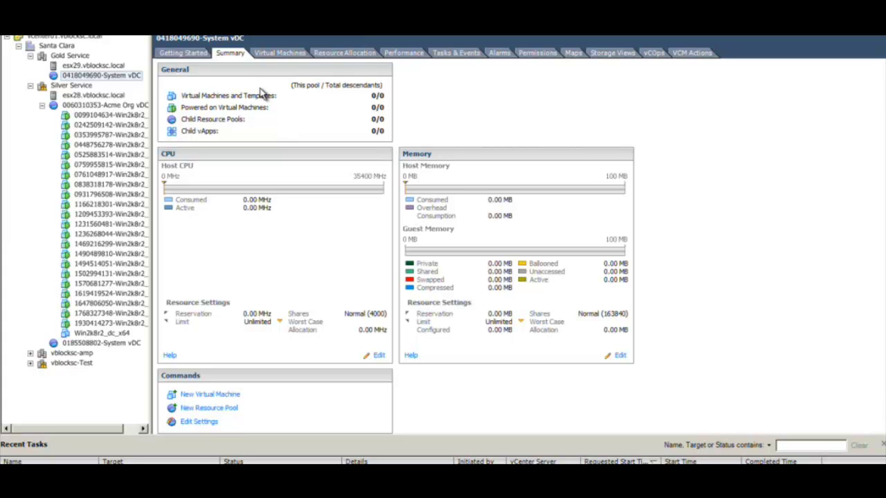
click(89, 77)
click(78, 96)
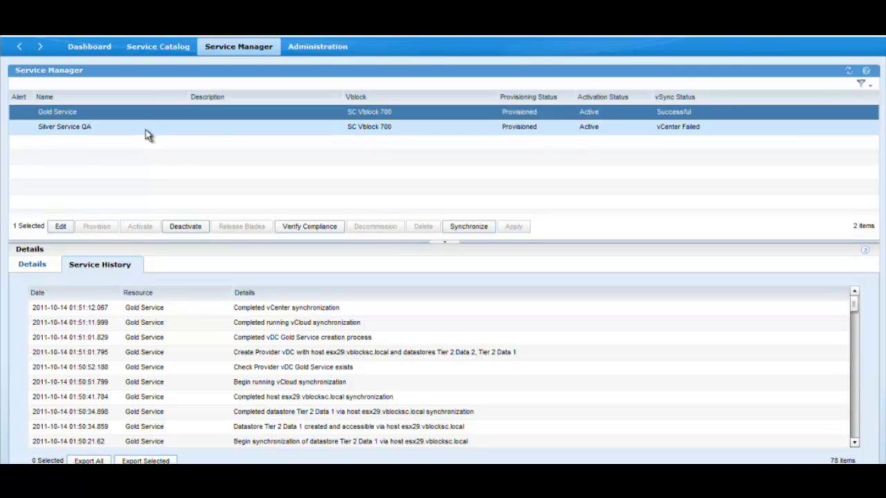
Add a server named esx30.vblocksc.local to Silver Service QA
click(155, 131)
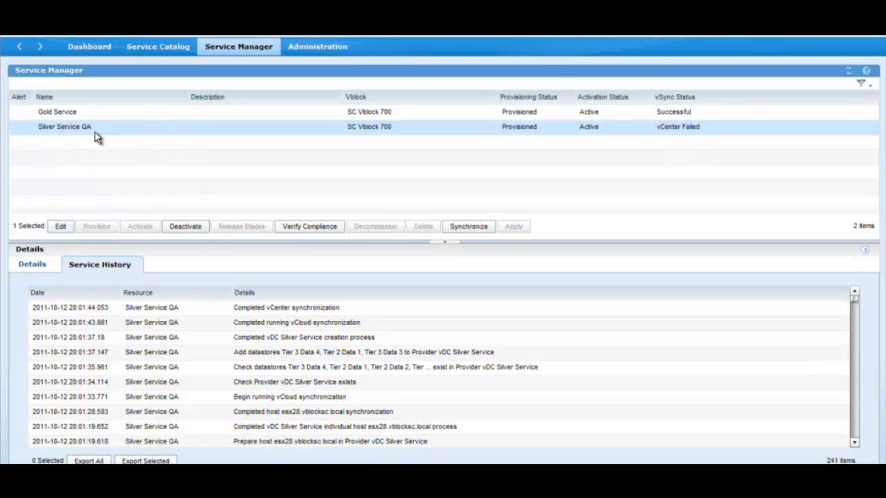
click(55, 225)
click(263, 402)
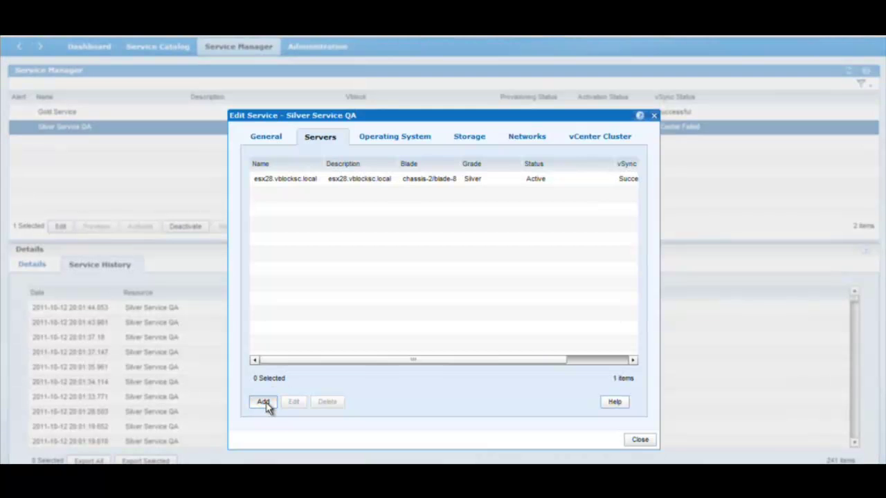
text(esx30.vblocksc.local)
click(496, 366)
Review the storage volumes of Silver Service QA and apply the pending changes to the service
click(460, 143)
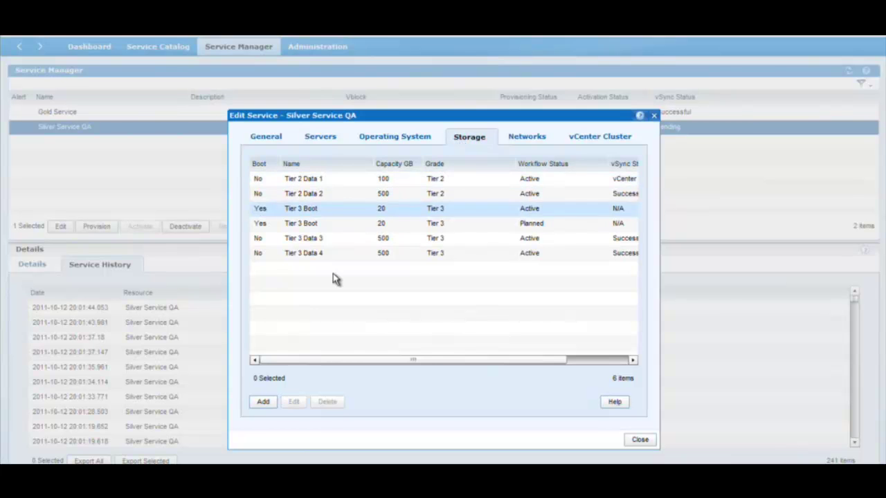
key(Escape)
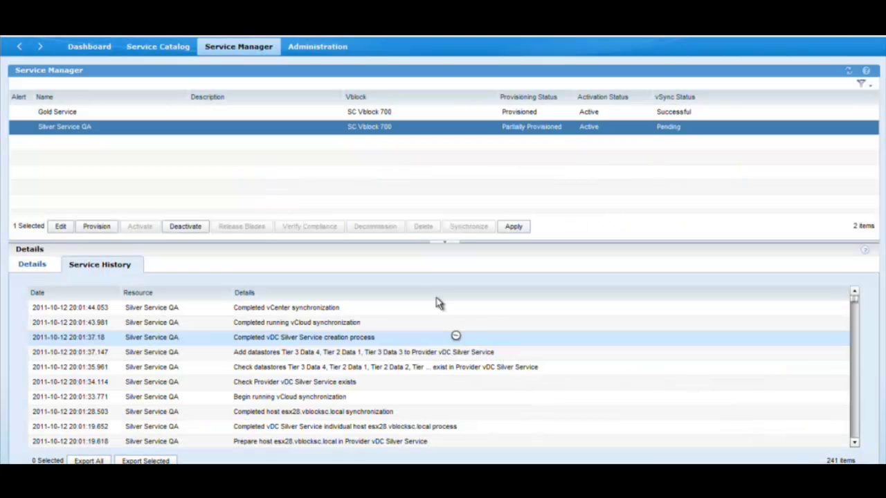
click(513, 227)
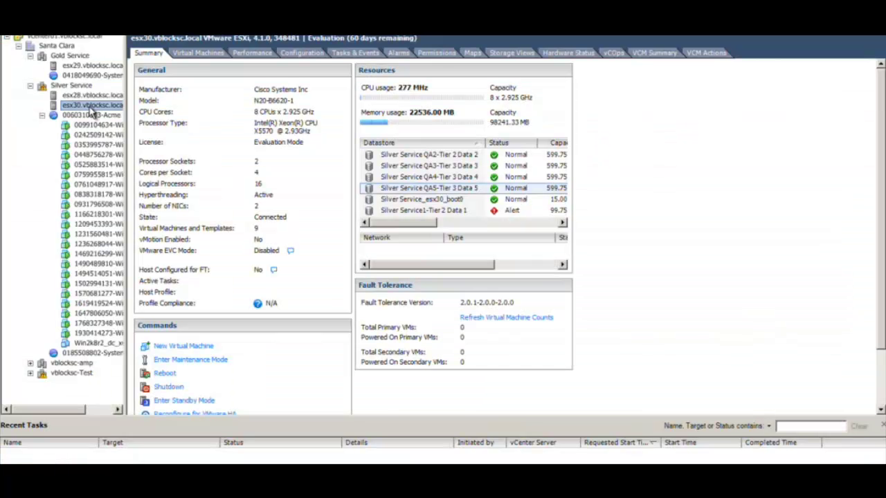
Check the Silver Service QA5-Tier 3 Data 5 datastore on host esx30.vblocksc.local in vCenter
click(420, 190)
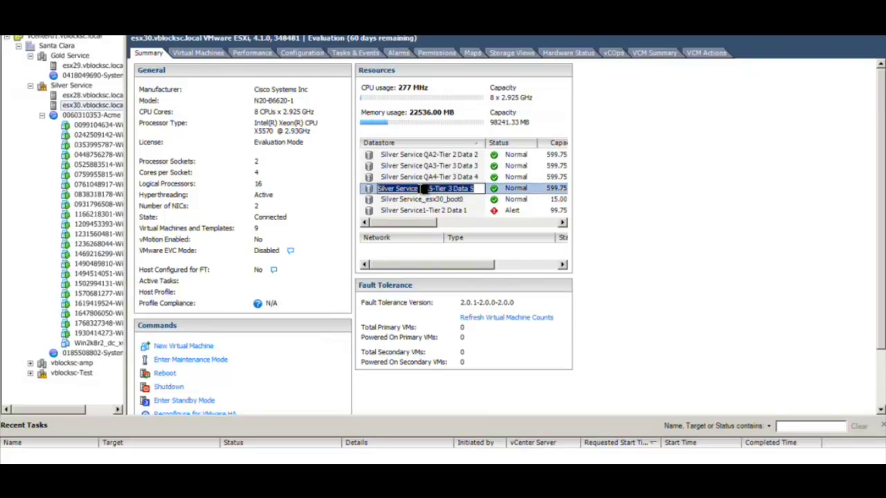
click(478, 188)
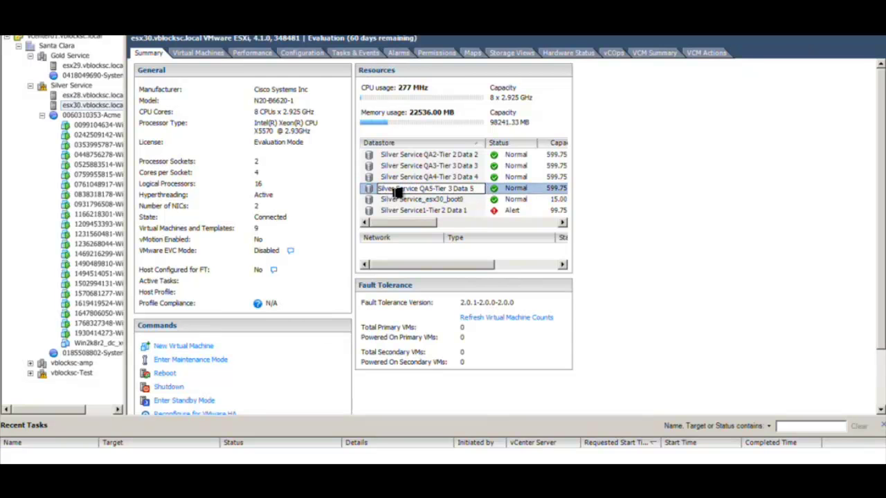
click(367, 190)
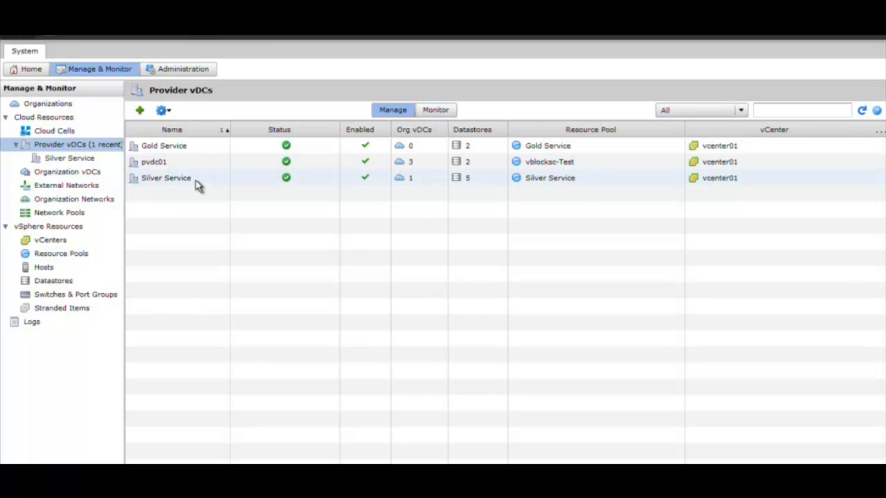
Switch to vCloud Director, inspect the properties of the Silver Service provider vDC, and locate host esx30.vblocksc.local among the hosts
click(195, 184)
right_click(185, 183)
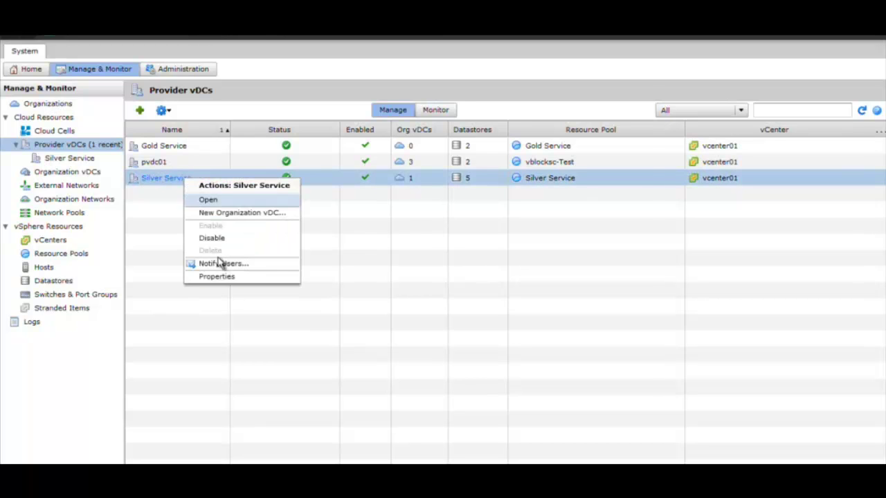
click(225, 277)
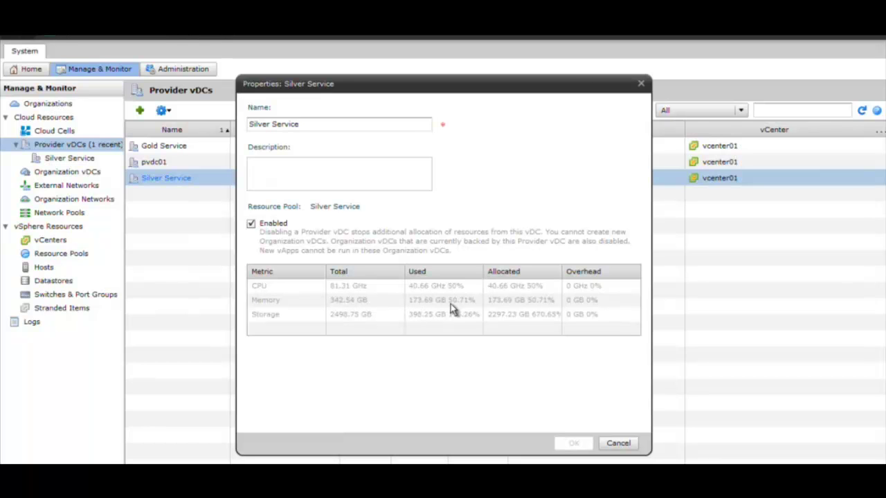
click(619, 443)
click(43, 268)
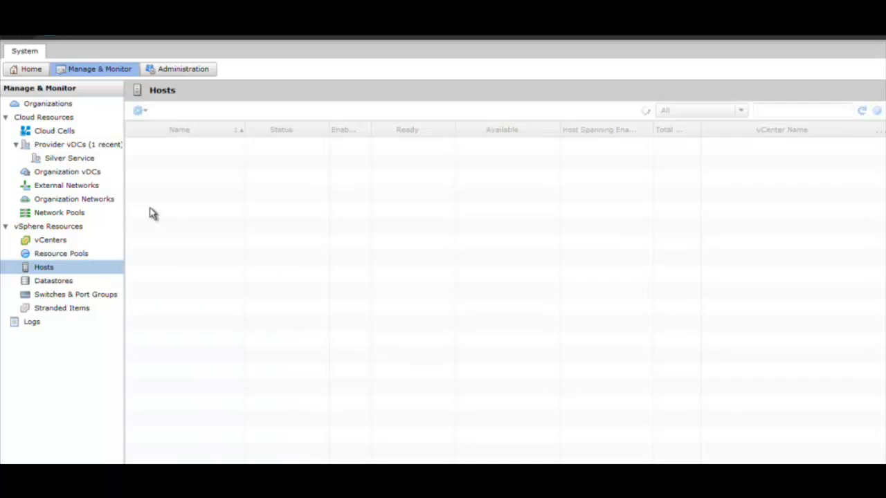
click(210, 195)
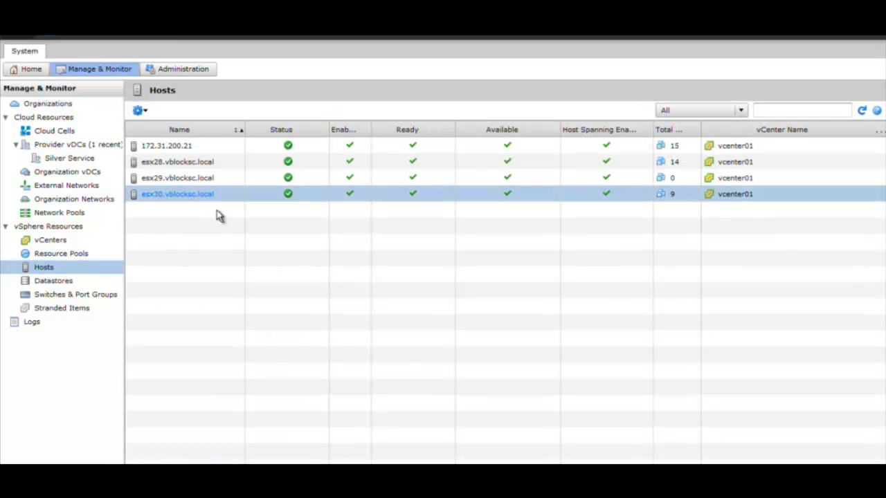